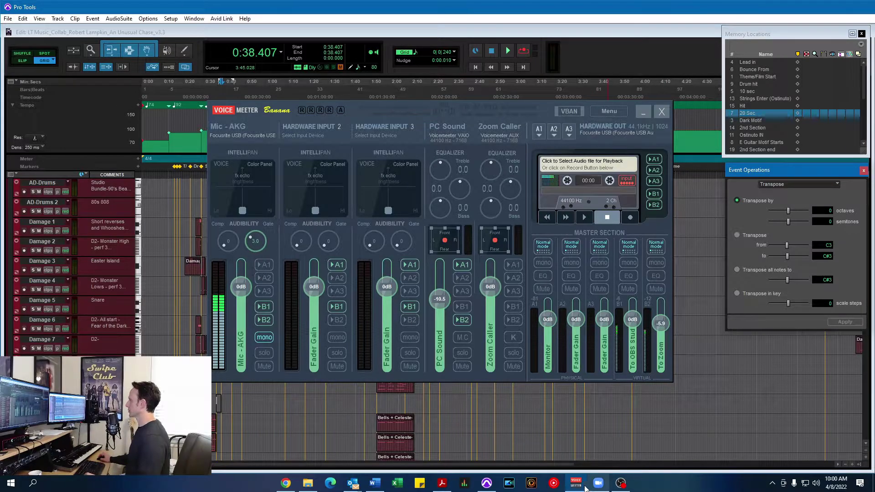
Examine the virtual input and bus routing diagram in the Voicemeeter Banana user manual in Acrobat, and minimize the manual.
{"action": "left_click", "coordinate": [442, 483]}
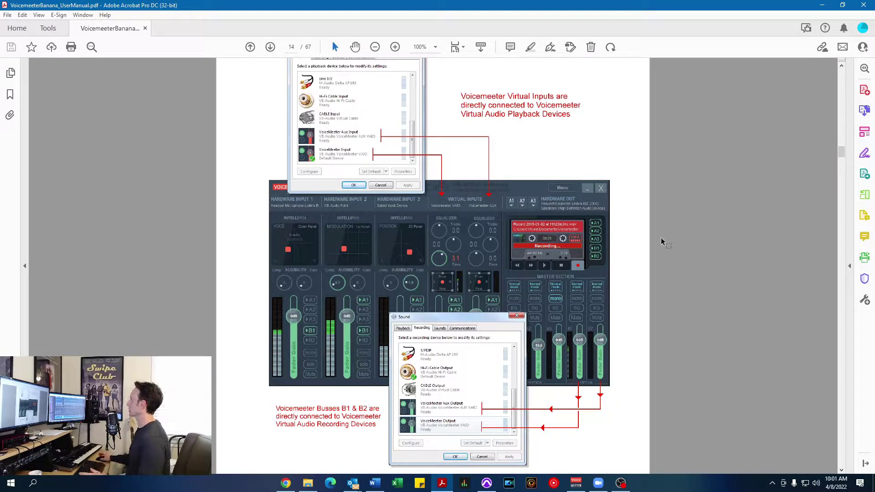
{"action": "left_click", "coordinate": [824, 7]}
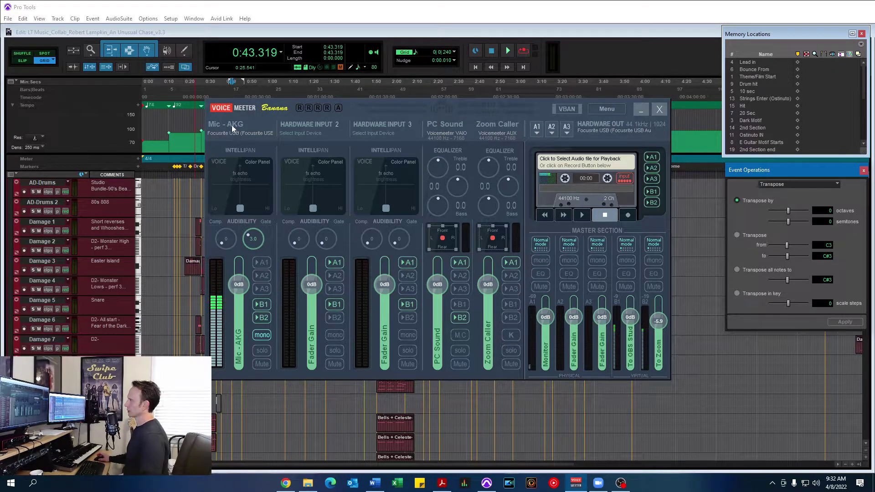
Toggle the Mic - AKG channel's bus routing in Voicemeeter, leaving both B1 and B2 enabled.
{"action": "left_click", "coordinate": [263, 306]}
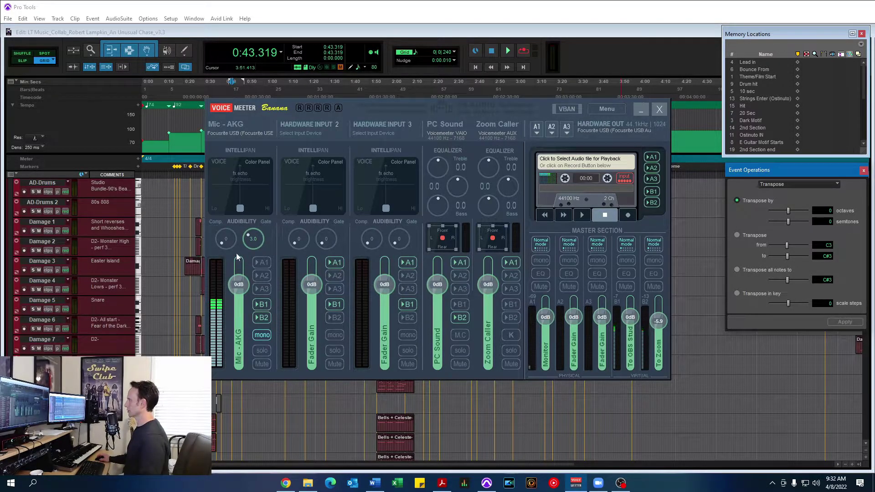
{"action": "left_click", "coordinate": [261, 318]}
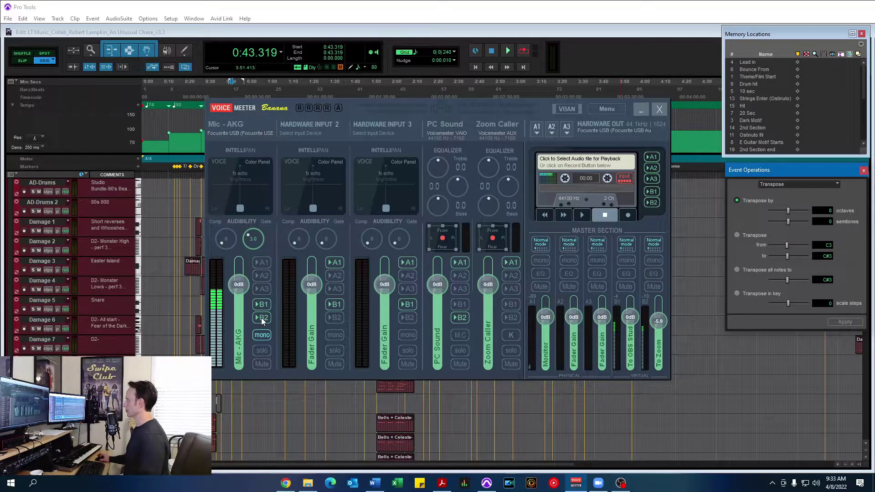
{"action": "left_click", "coordinate": [261, 317]}
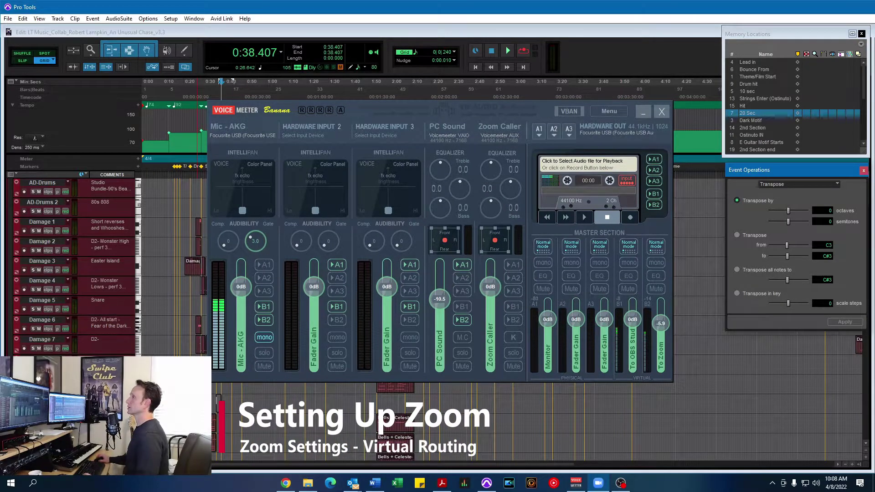
Bring the Zoom window into view and open its audio settings.
{"action": "left_click_drag", "start_coordinate": [0, 38], "coordinate": [467, 40]}
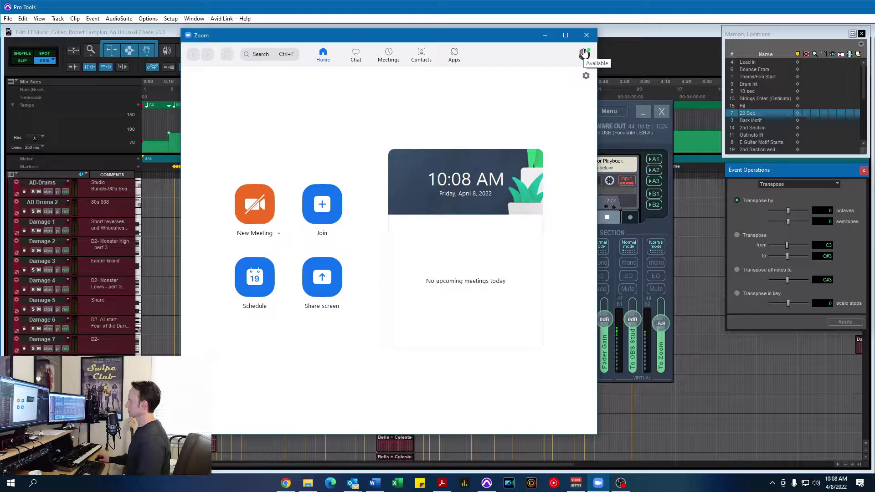
{"action": "left_click", "coordinate": [586, 76]}
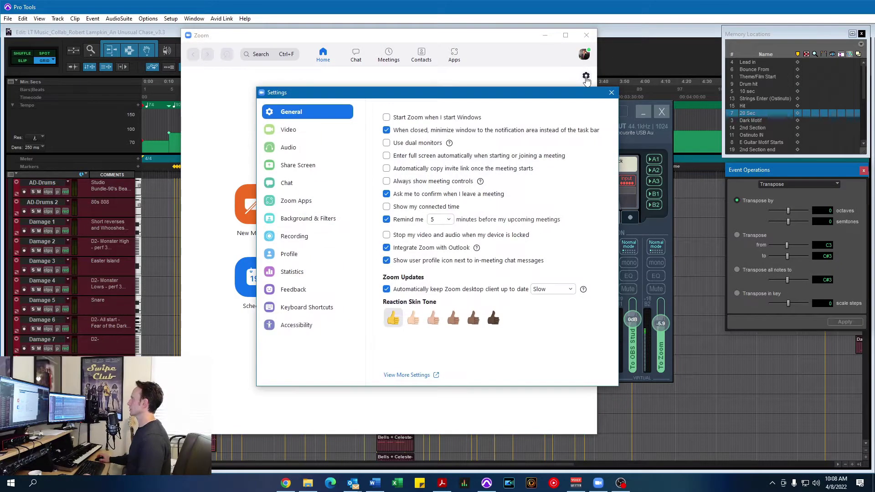
{"action": "left_click", "coordinate": [282, 148]}
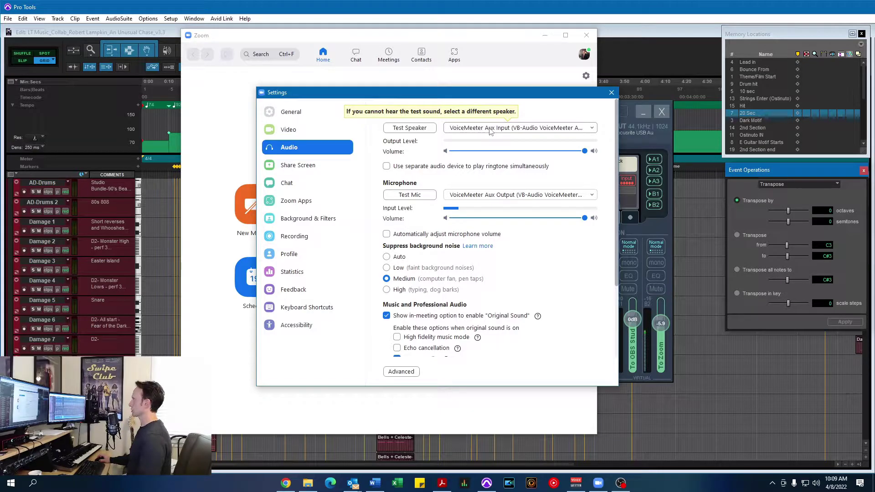
Review the speaker device list and the microphone, noise suppression and Original Sound options, and close the settings.
{"action": "left_click", "coordinate": [503, 133]}
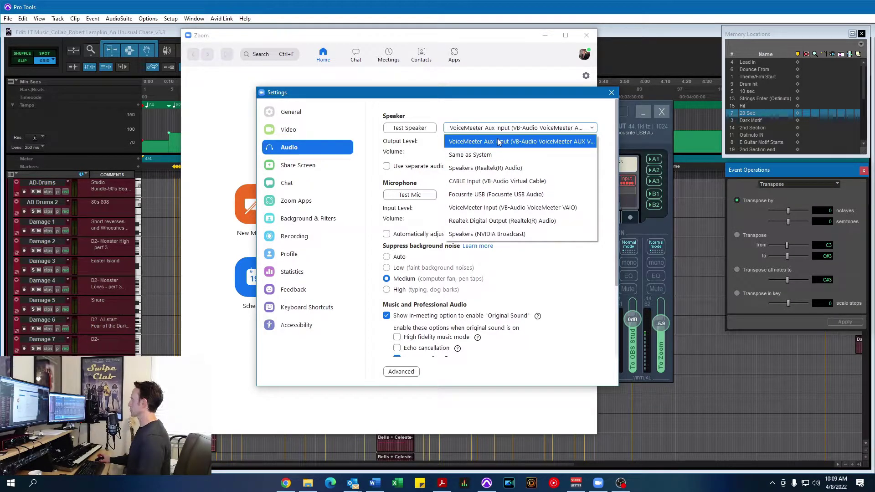
{"action": "left_click", "coordinate": [494, 110]}
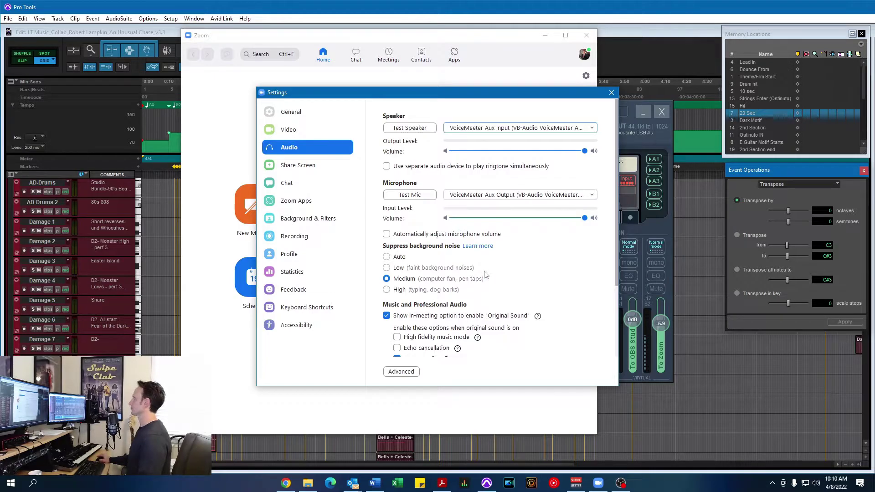
{"action": "scroll", "coordinate": [485, 274], "scroll_direction": "down", "scroll_amount": 1}
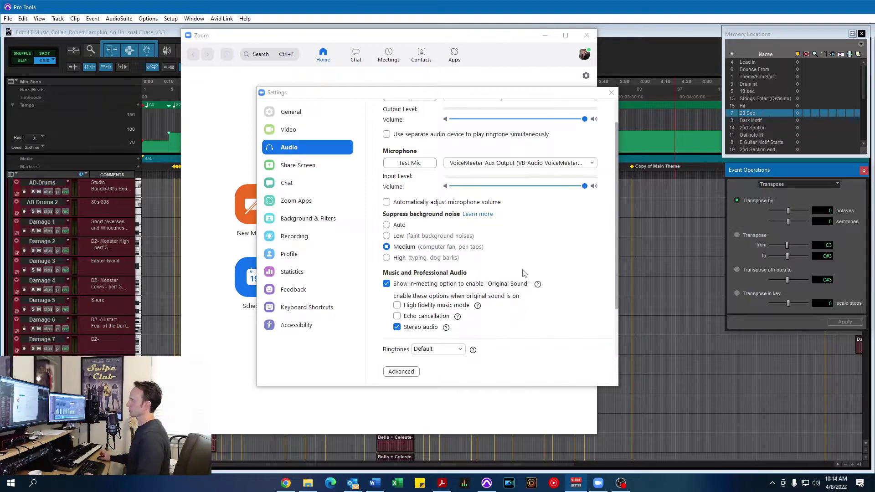
{"action": "scroll", "coordinate": [525, 273], "scroll_direction": "up", "scroll_amount": 2}
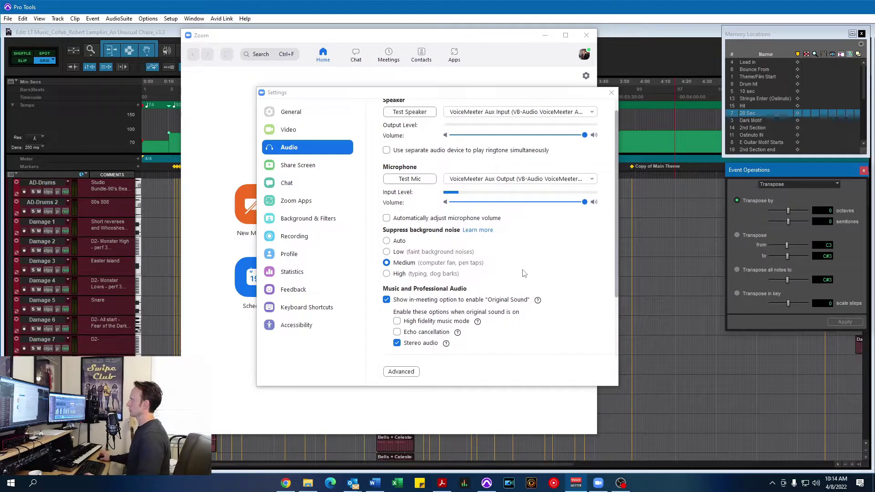
{"action": "left_click", "coordinate": [611, 94]}
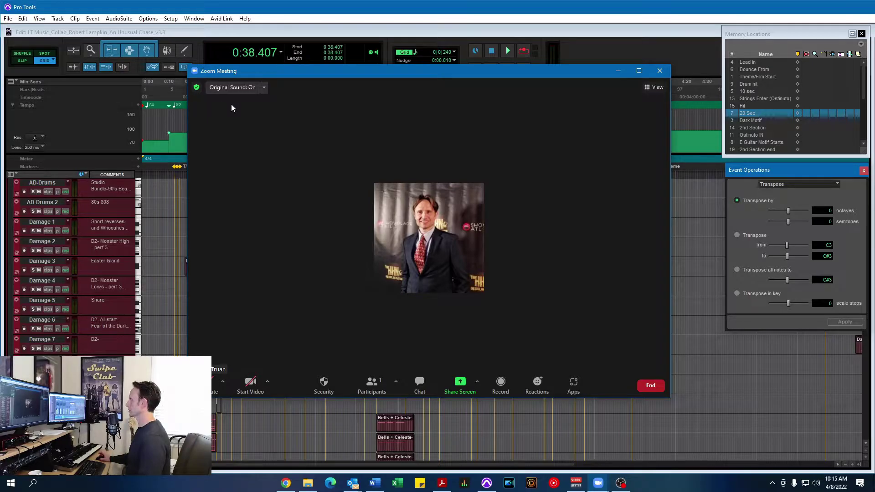
Check which microphone is selected for always using Original Sound in the Zoom meeting.
{"action": "left_click", "coordinate": [263, 86]}
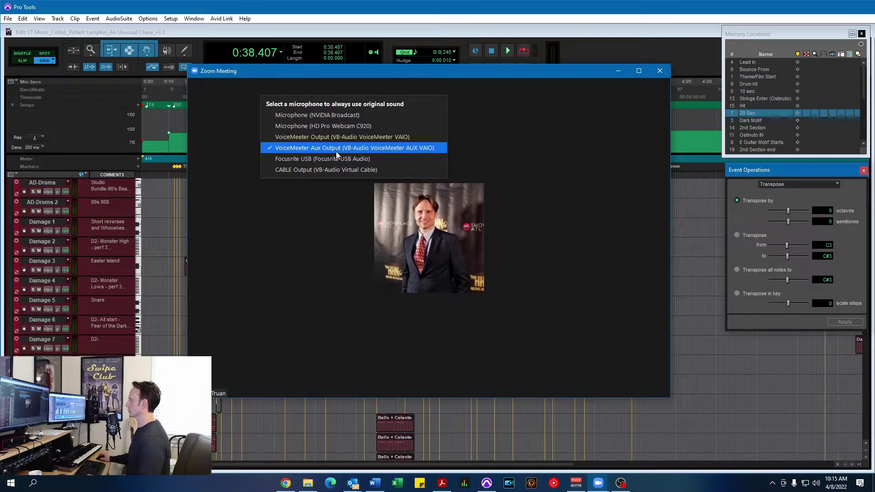
{"action": "left_click", "coordinate": [225, 129]}
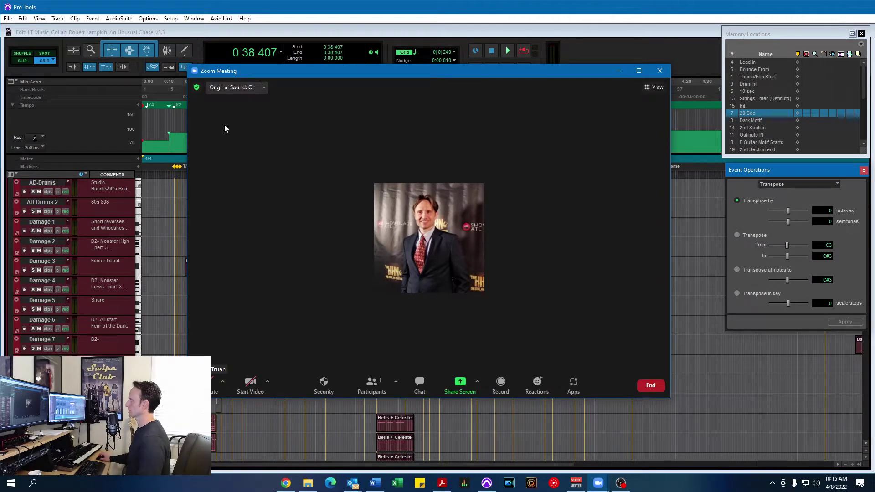
{"action": "left_click", "coordinate": [242, 89]}
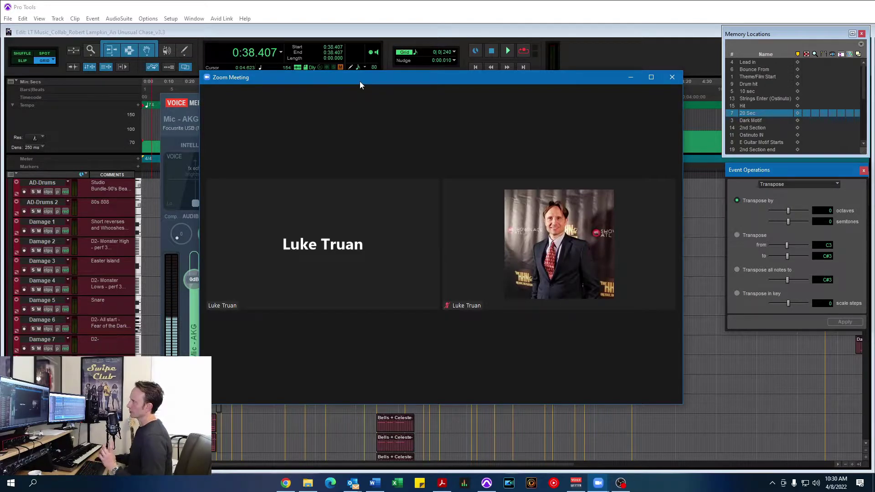
Arrange the Zoom meeting and Voicemeeter windows so the whole mixer shows in front of the meeting.
{"action": "mouse_move", "coordinate": [250, 306]}
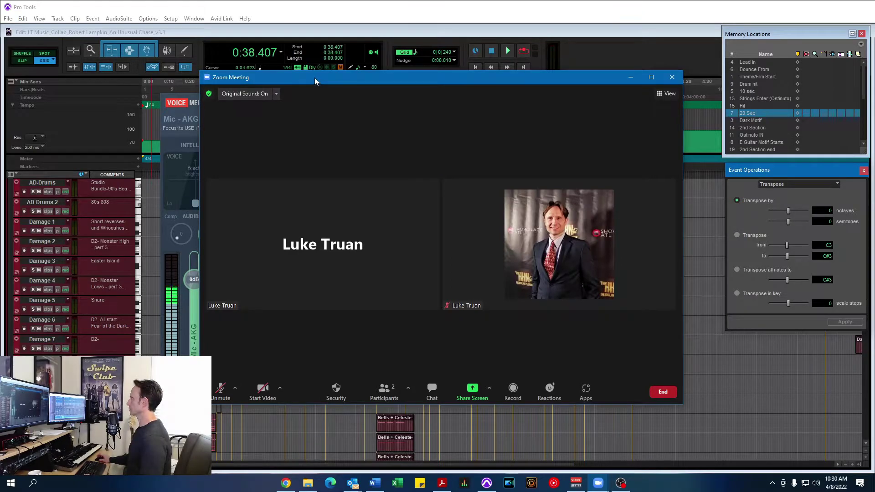
{"action": "left_click_drag", "start_coordinate": [315, 82], "coordinate": [377, 84]}
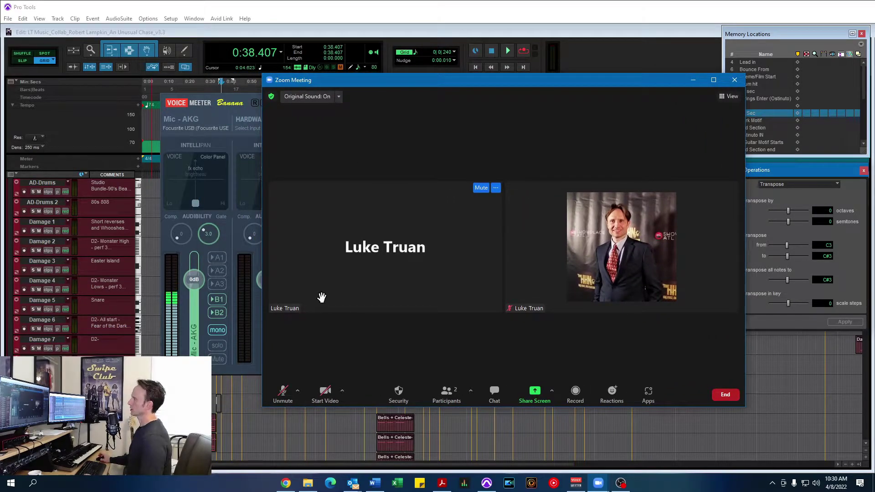
{"action": "left_click", "coordinate": [169, 141]}
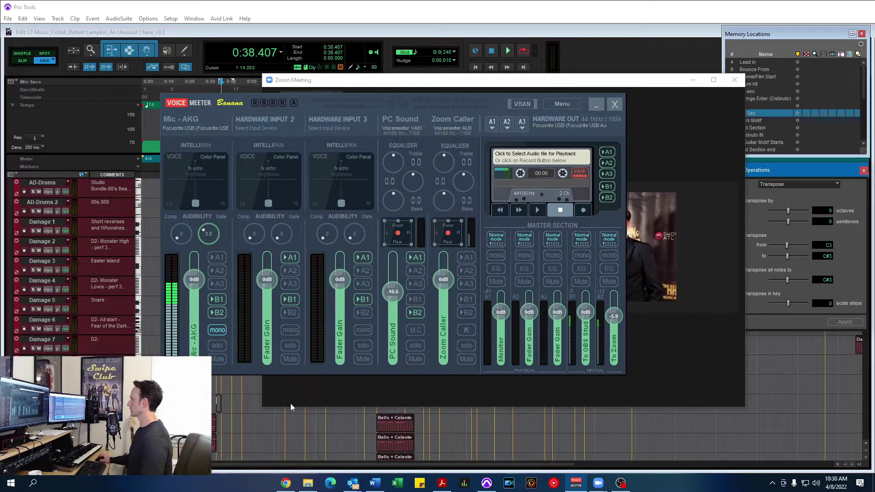
{"action": "mouse_move", "coordinate": [287, 402]}
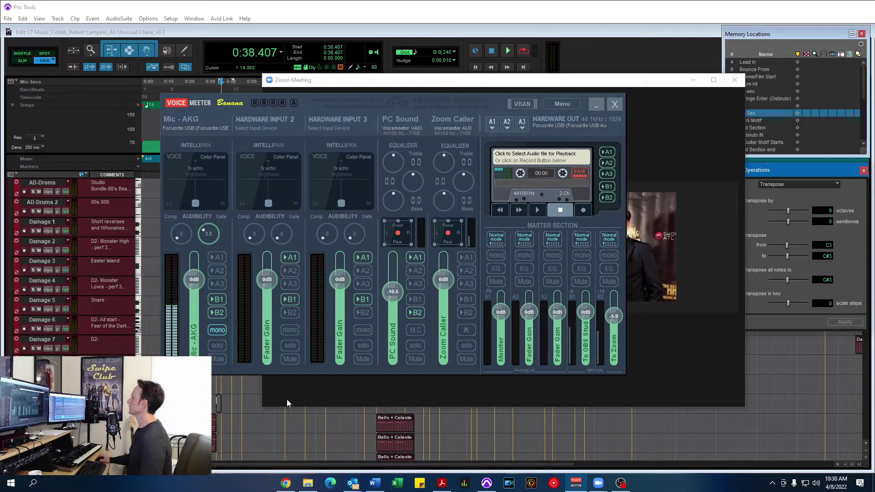
{"action": "left_click_drag", "start_coordinate": [385, 100], "coordinate": [332, 72]}
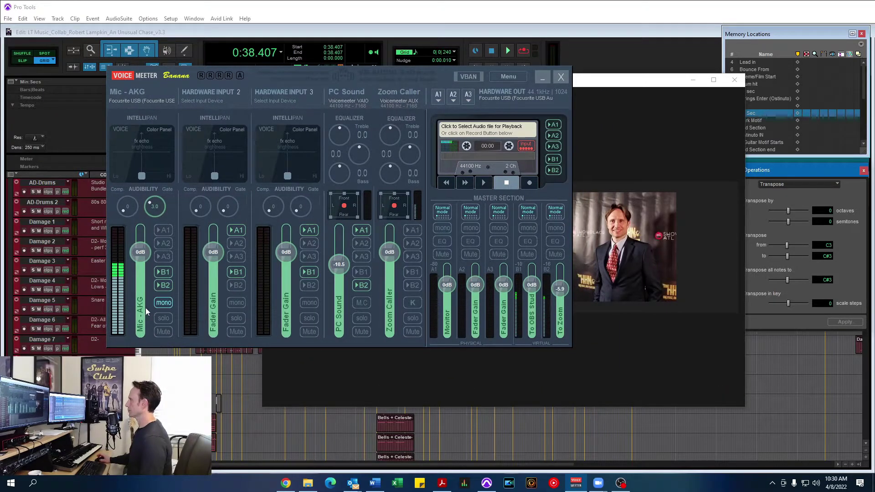
{"action": "mouse_move", "coordinate": [336, 396]}
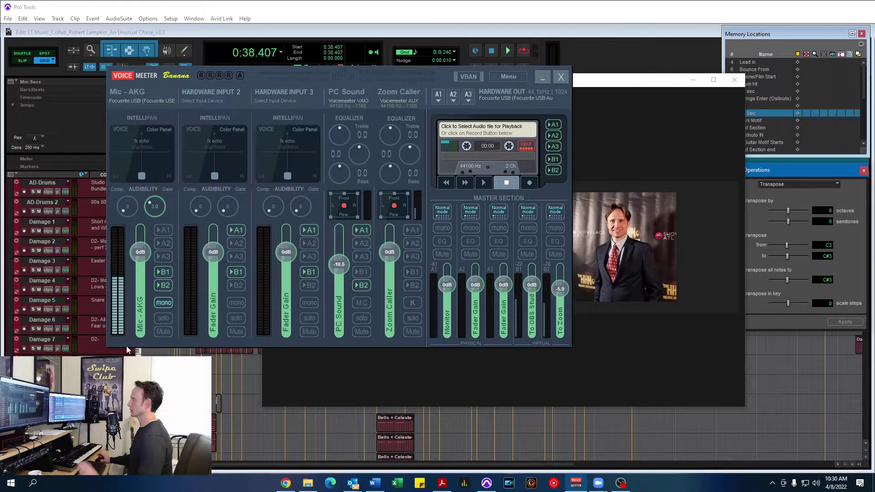
{"action": "mouse_move", "coordinate": [351, 350]}
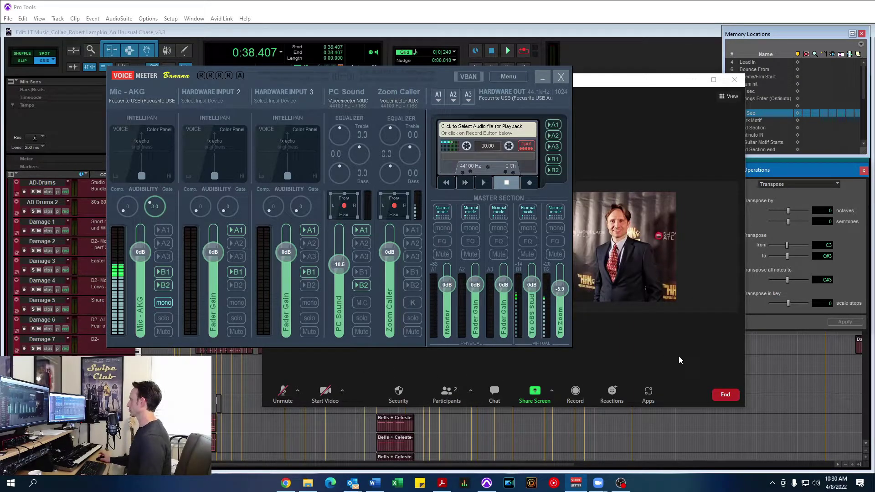
Reposition the Voicemeeter window over the meeting and toggle the PC Sound channel's B2 routing.
{"action": "left_click_drag", "start_coordinate": [274, 82], "coordinate": [386, 107]}
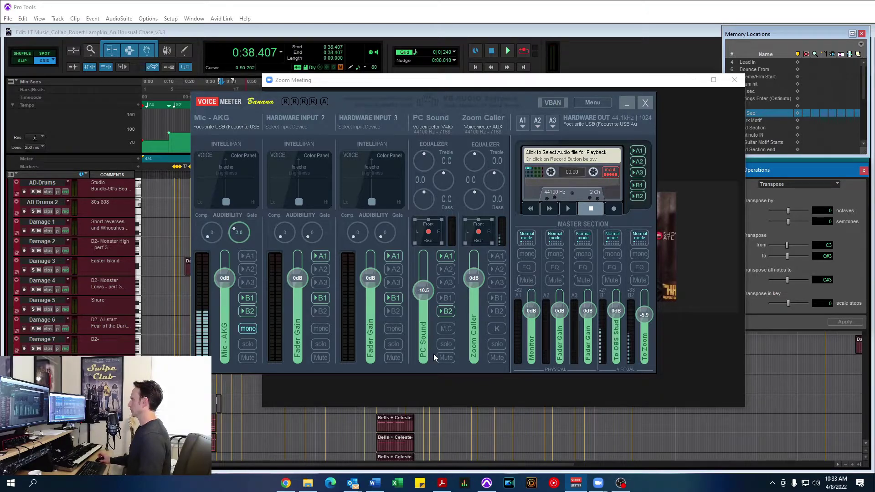
{"action": "left_click", "coordinate": [446, 311]}
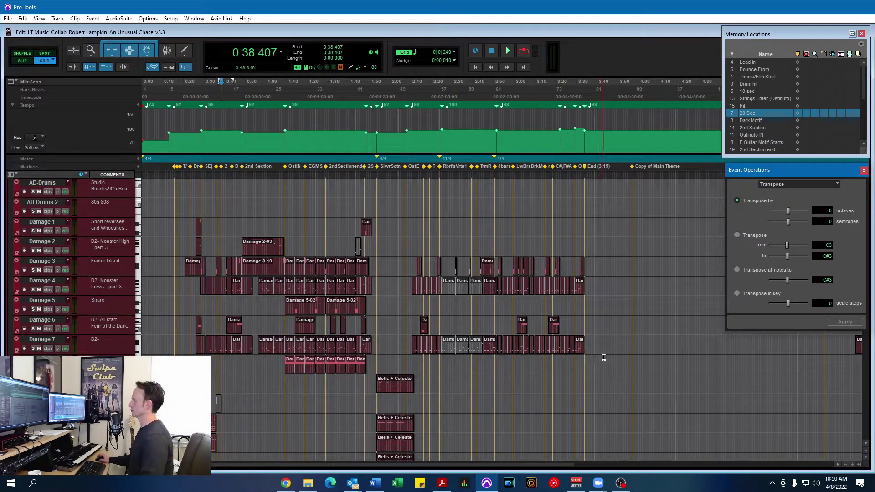
{"action": "key", "text": "space"}
{"action": "left_click", "coordinate": [577, 484]}
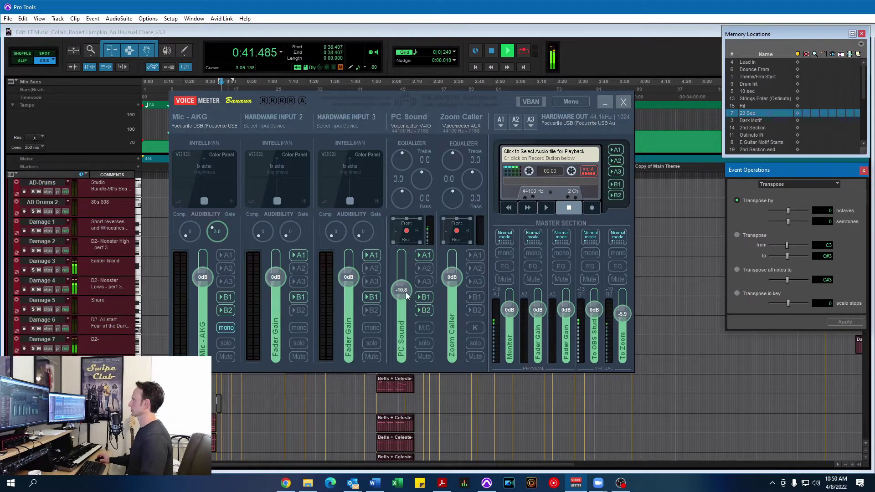
{"action": "left_click_drag", "start_coordinate": [405, 292], "coordinate": [402, 300]}
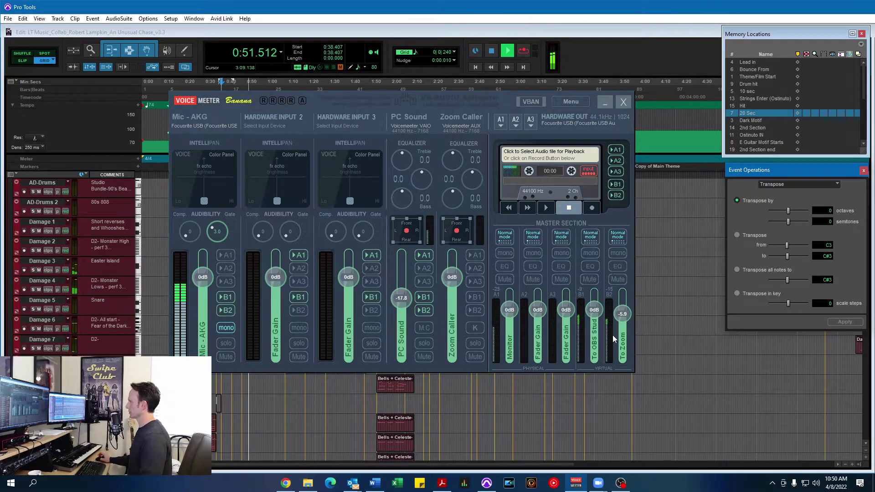
{"action": "left_click", "coordinate": [425, 310]}
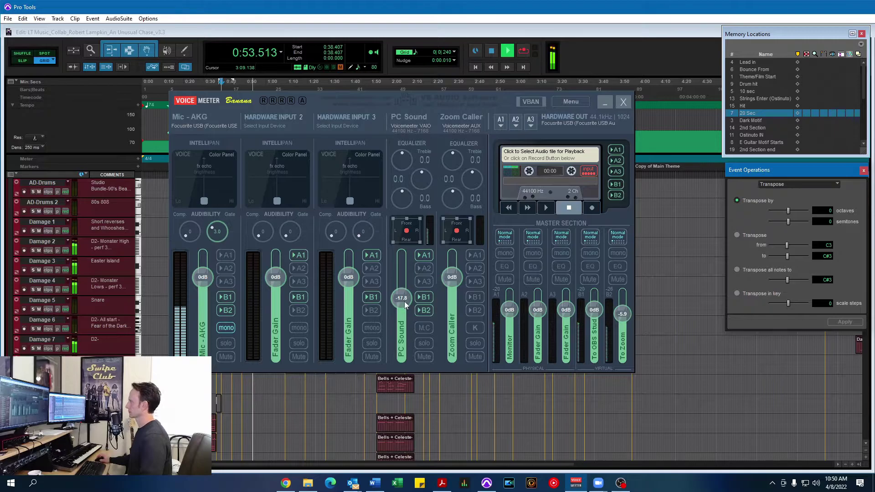
{"action": "left_click_drag", "start_coordinate": [404, 301], "coordinate": [406, 291]}
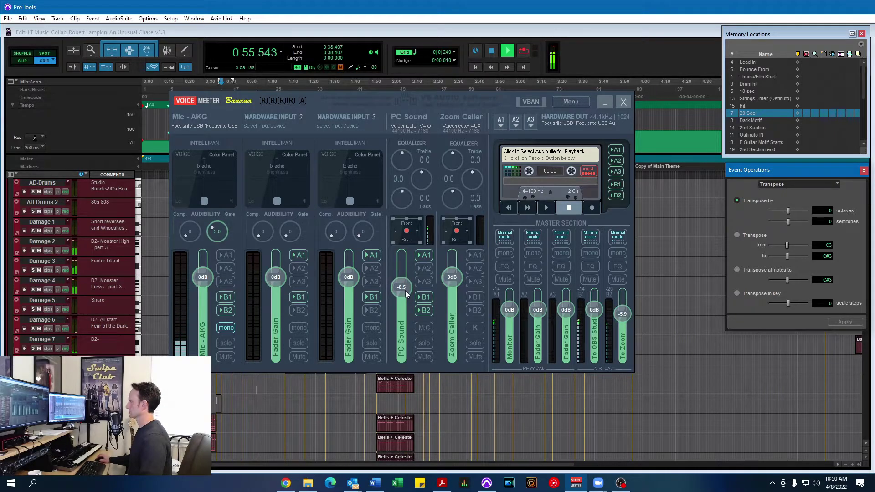
{"action": "left_click_drag", "start_coordinate": [405, 290], "coordinate": [403, 309]}
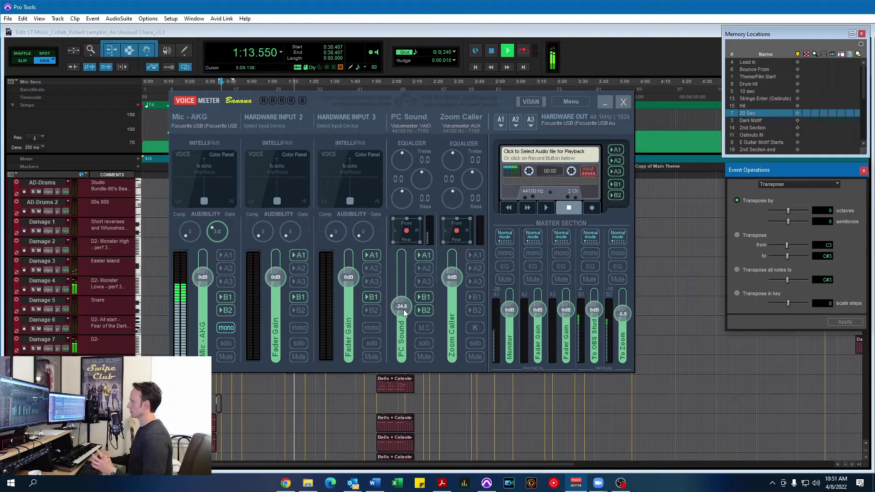
{"action": "left_click", "coordinate": [624, 52]}
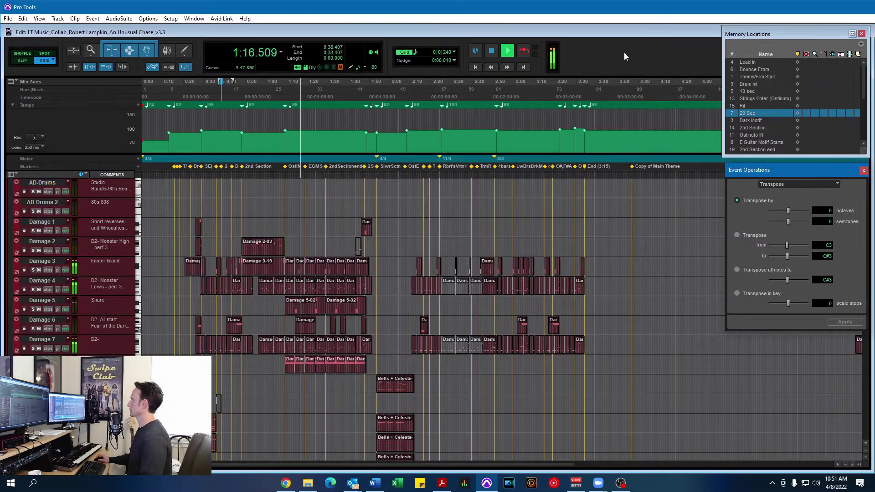
{"action": "key", "text": "space"}
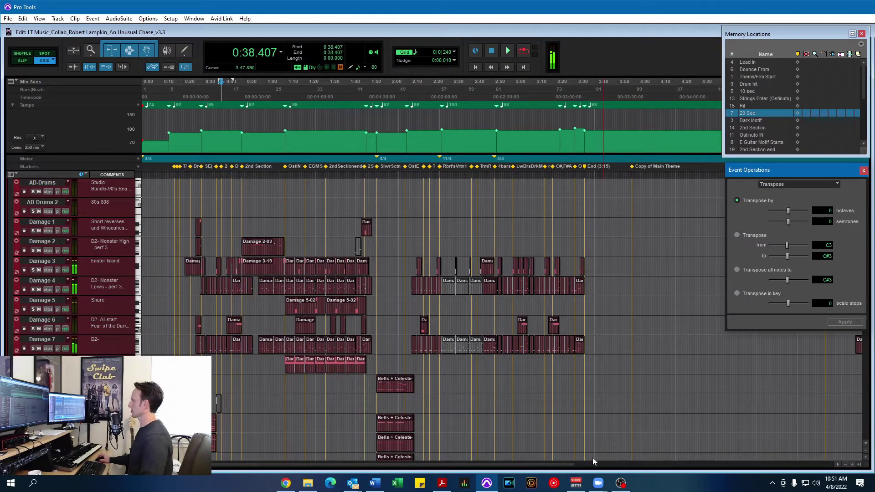
Bring Voicemeeter back to the front and raise the PC Sound fader to about -3.1 dB.
{"action": "left_click", "coordinate": [575, 483]}
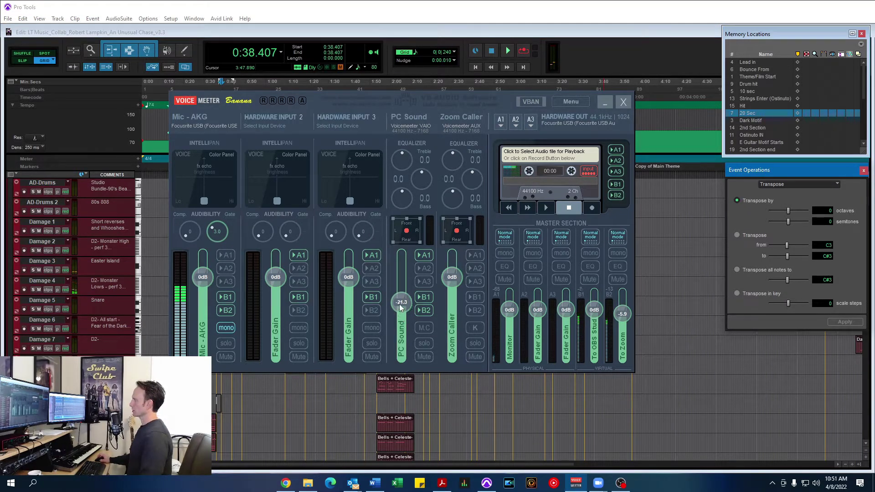
{"action": "left_click_drag", "start_coordinate": [399, 304], "coordinate": [403, 291]}
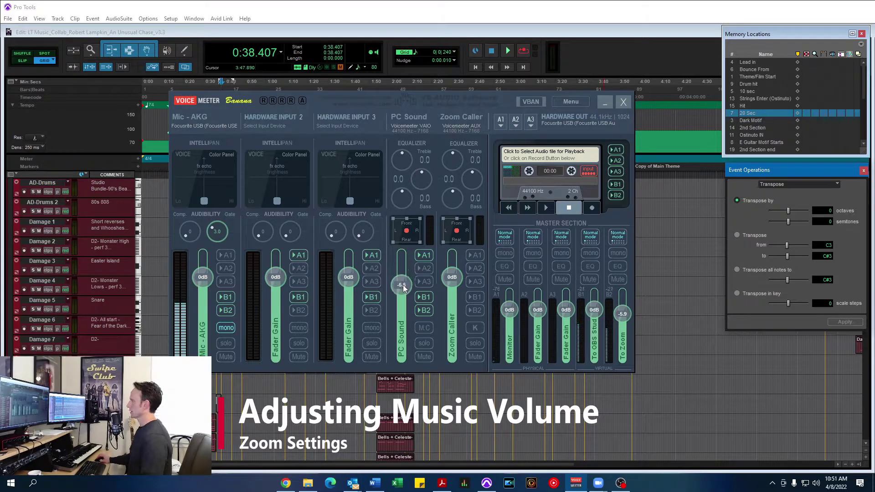
{"action": "left_click_drag", "start_coordinate": [402, 286], "coordinate": [403, 281]}
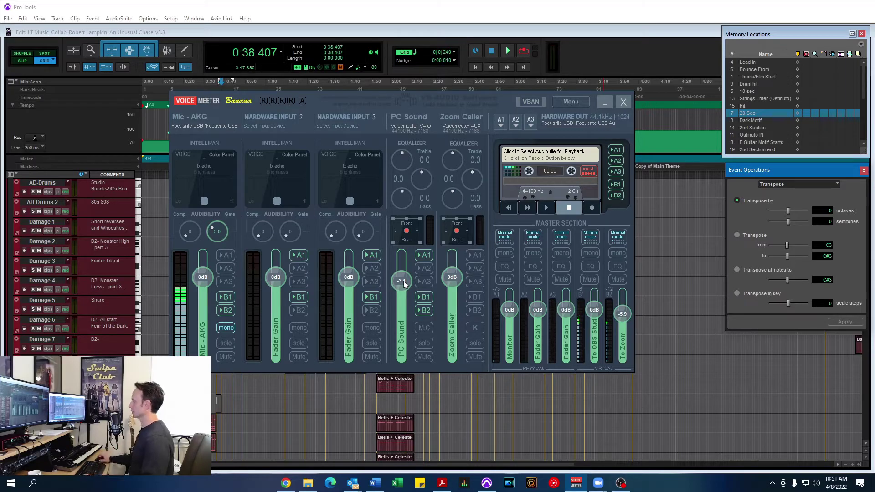
{"action": "left_click_drag", "start_coordinate": [403, 280], "coordinate": [404, 297]}
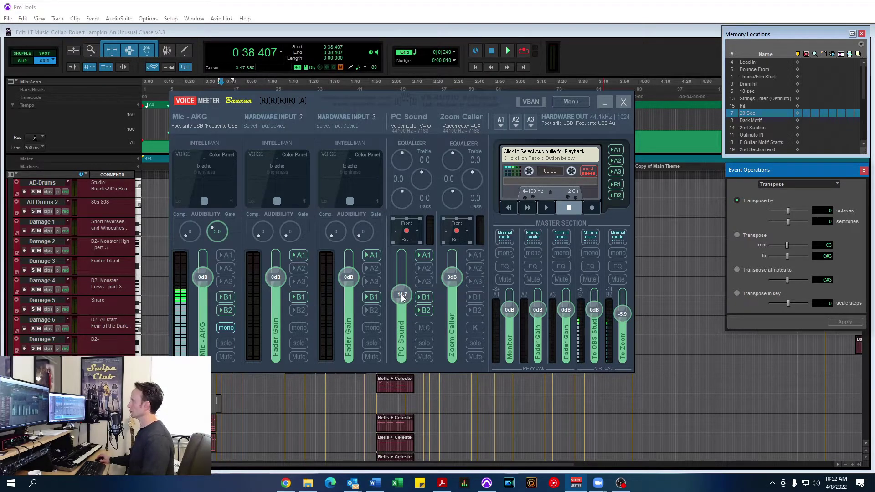
{"action": "left_click_drag", "start_coordinate": [393, 284], "coordinate": [394, 306]}
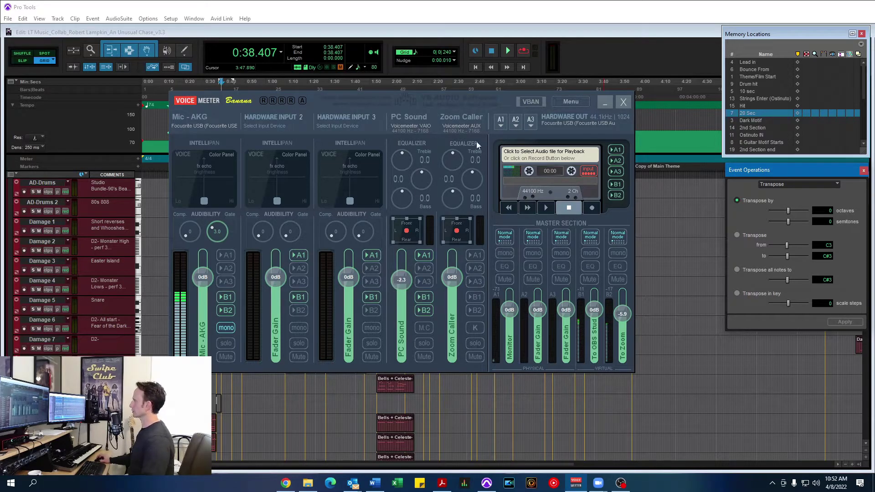
{"action": "key", "text": "space"}
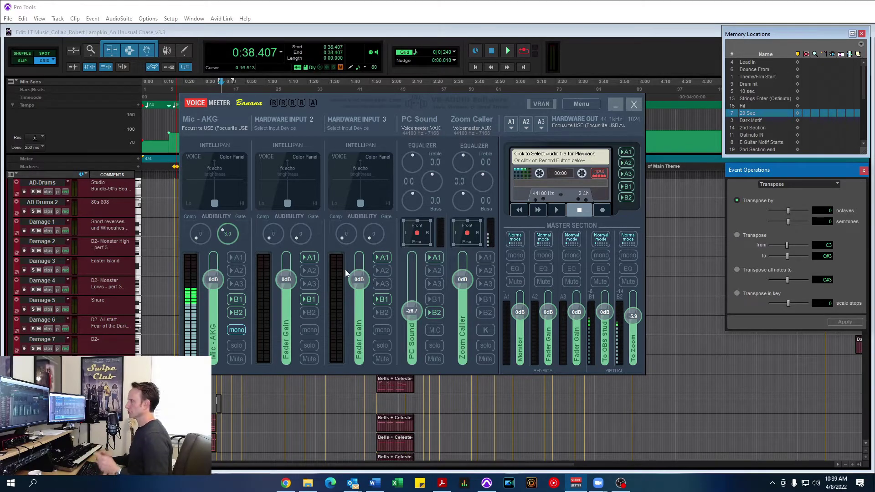
Bring the Zoom meeting in front of the Voicemeeter mixer, show its meeting controls and reposition its window.
{"action": "left_click", "coordinate": [598, 482]}
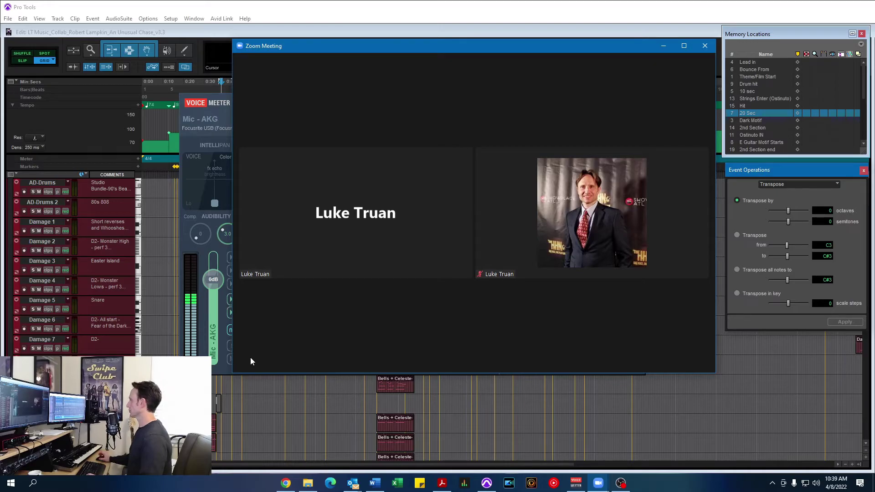
{"action": "mouse_move", "coordinate": [254, 356]}
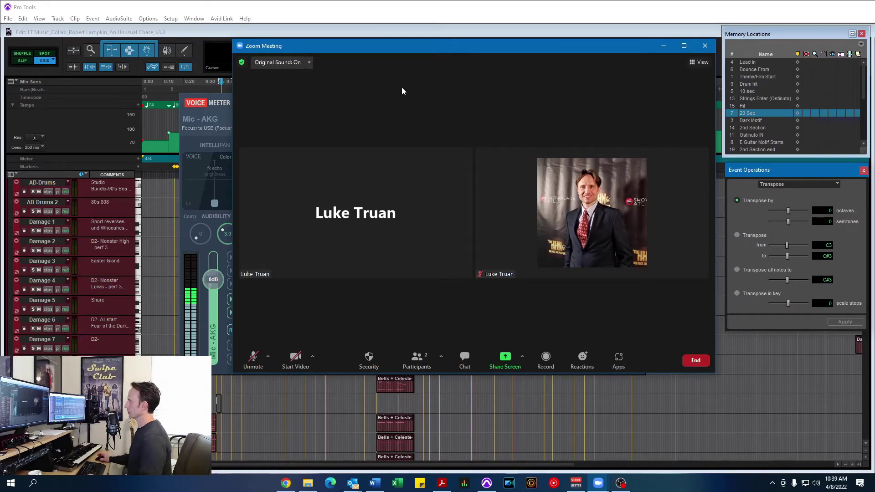
{"action": "left_click_drag", "start_coordinate": [460, 48], "coordinate": [391, 48]}
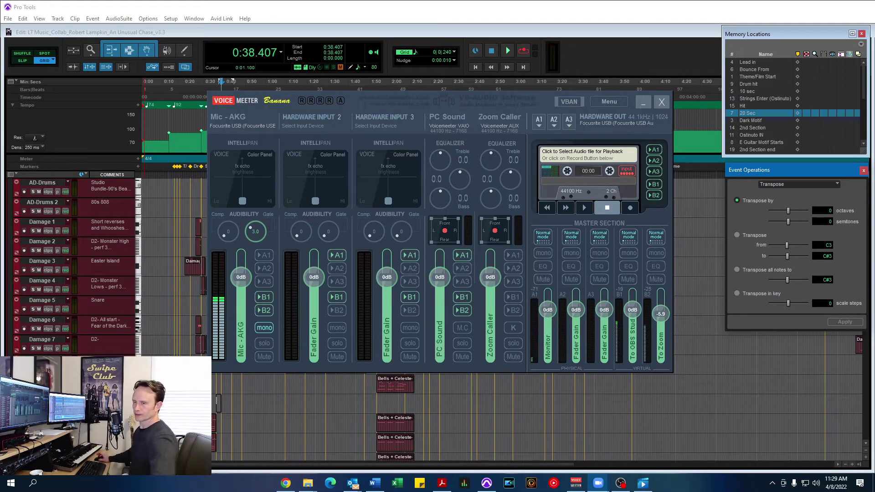
Switch to the Zoom meeting, mute its microphone and return to the Voicemeeter mixer.
{"action": "key", "text": "alt+Tab"}
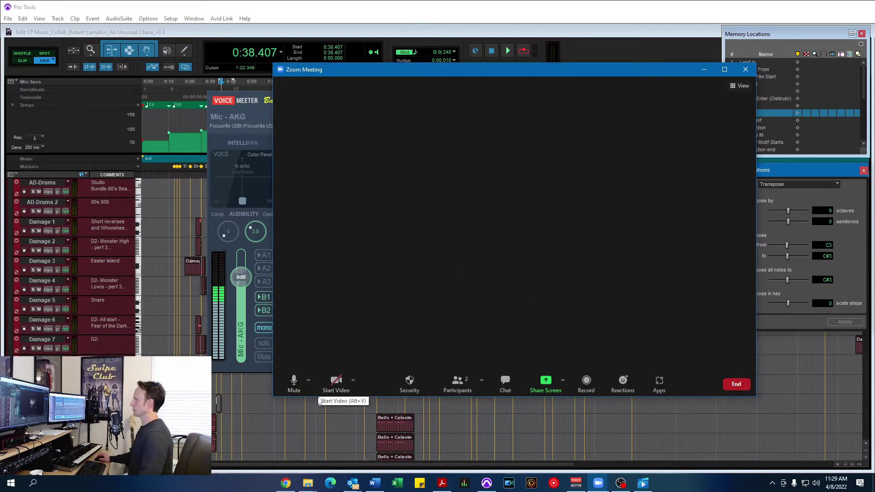
{"action": "left_click", "coordinate": [292, 392]}
{"action": "key", "text": "alt+Tab"}
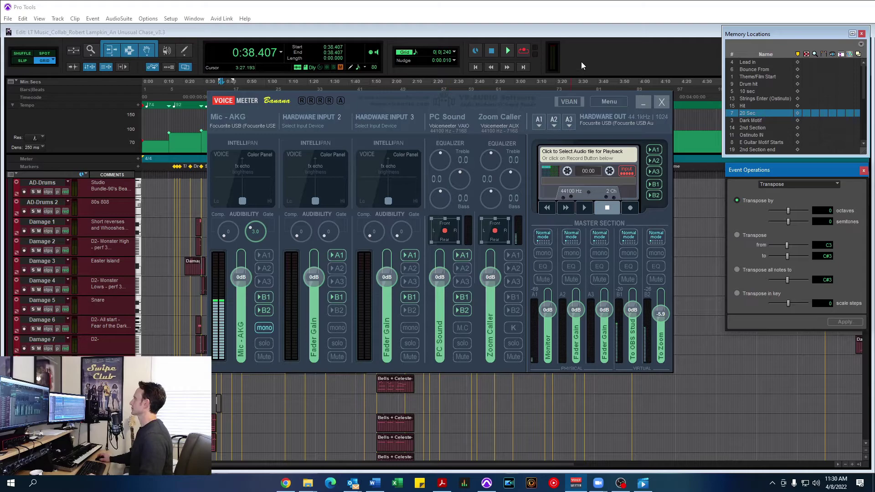
Play the Pro Tools session with Voicemeeter in front, moving the PC Sound fader to -26.7, 0 and about -27.1 dB.
{"action": "left_click", "coordinate": [589, 53]}
{"action": "left_click", "coordinate": [575, 483]}
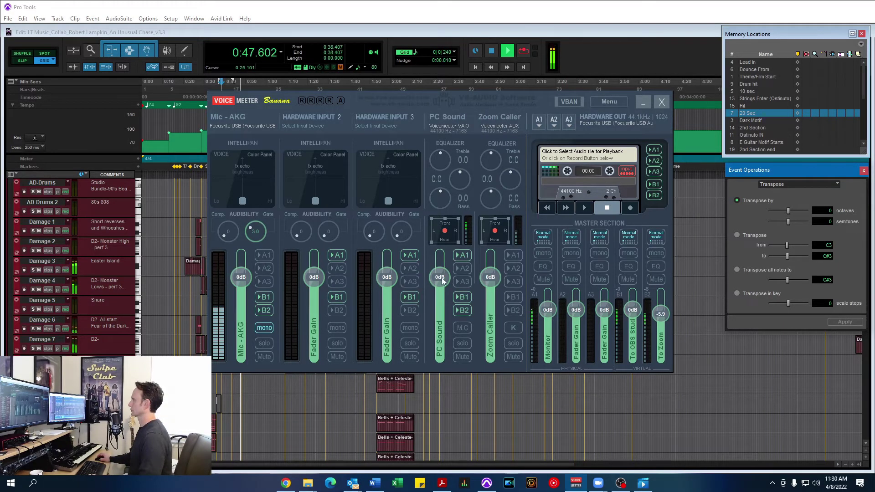
{"action": "left_click_drag", "start_coordinate": [441, 278], "coordinate": [439, 308]}
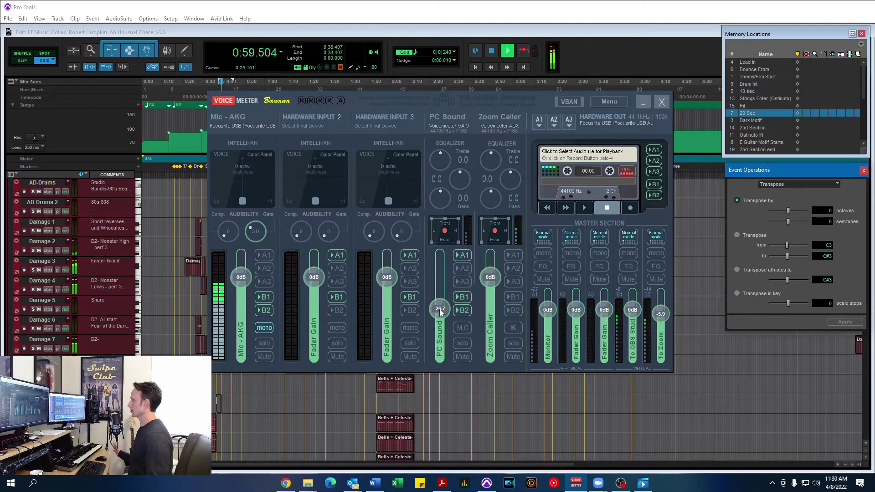
{"action": "left_click_drag", "start_coordinate": [439, 309], "coordinate": [442, 281]}
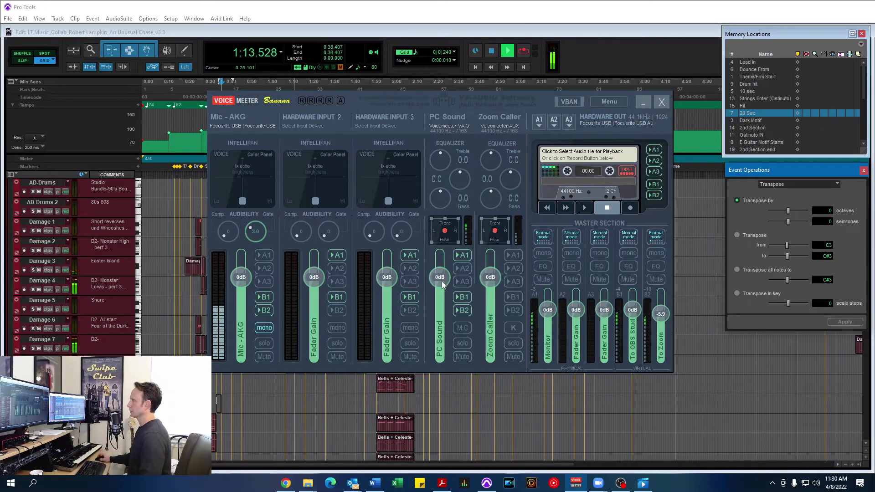
{"action": "left_click_drag", "start_coordinate": [442, 278], "coordinate": [442, 310]}
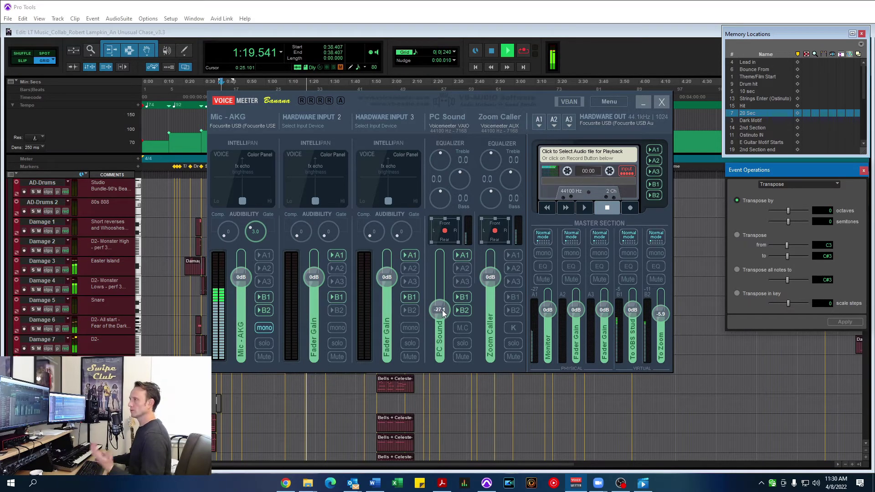